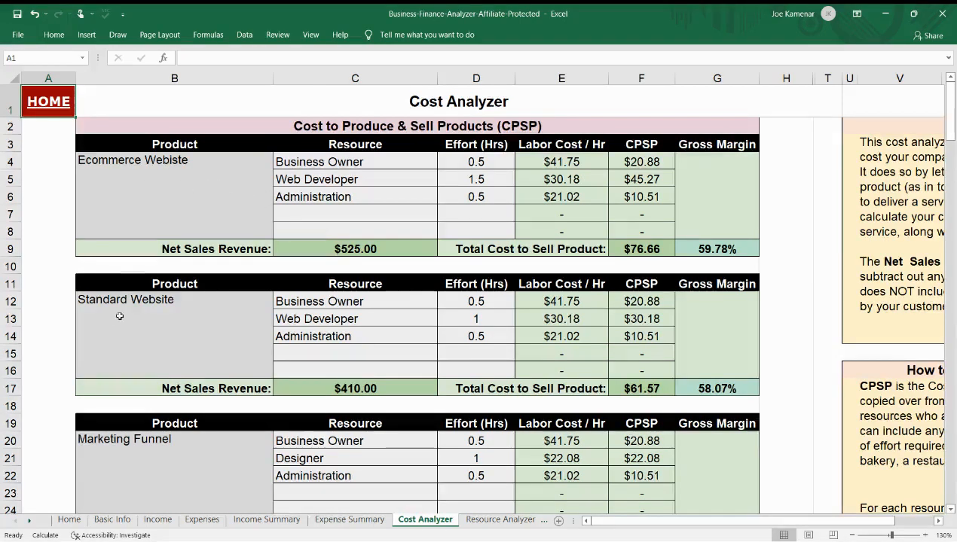
Look through the product and service cost tables on the Cost Analyzer sheet.
scroll(117, 316, down, 1)
scroll(119, 316, down, 5)
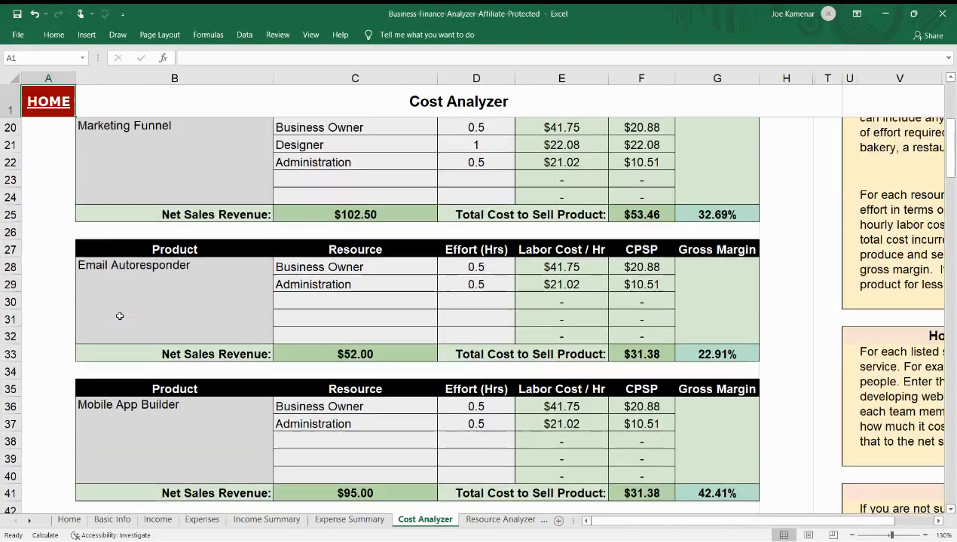
scroll(119, 316, down, 13)
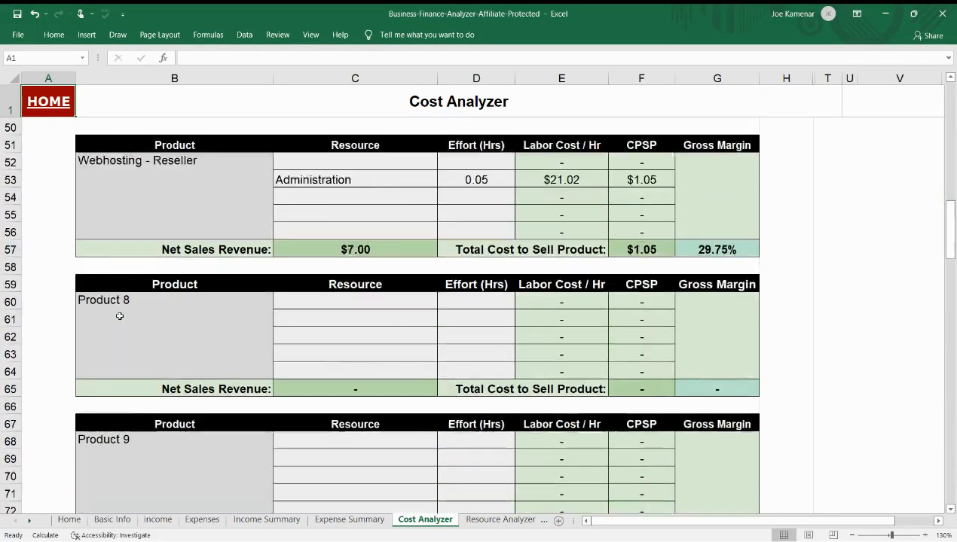
scroll(119, 316, down, 1)
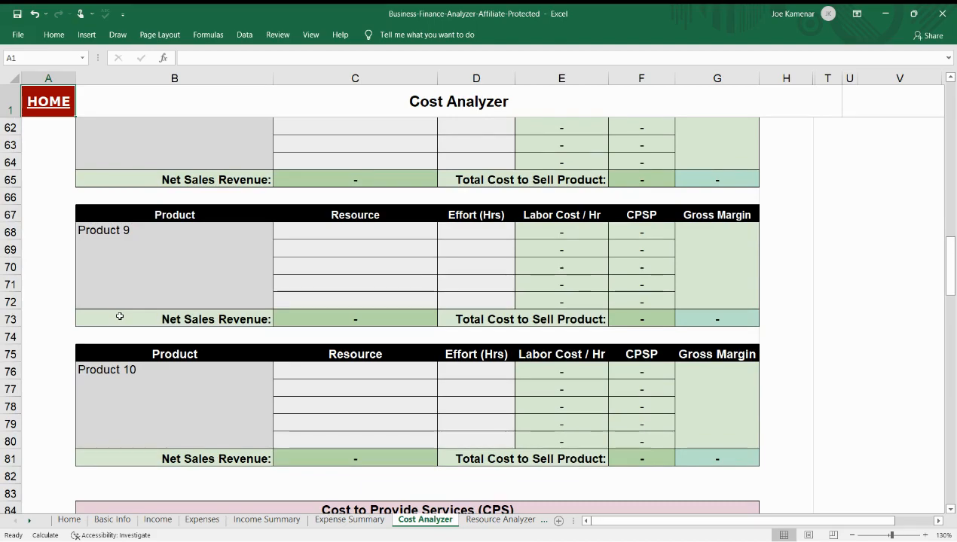
scroll(120, 316, down, 6)
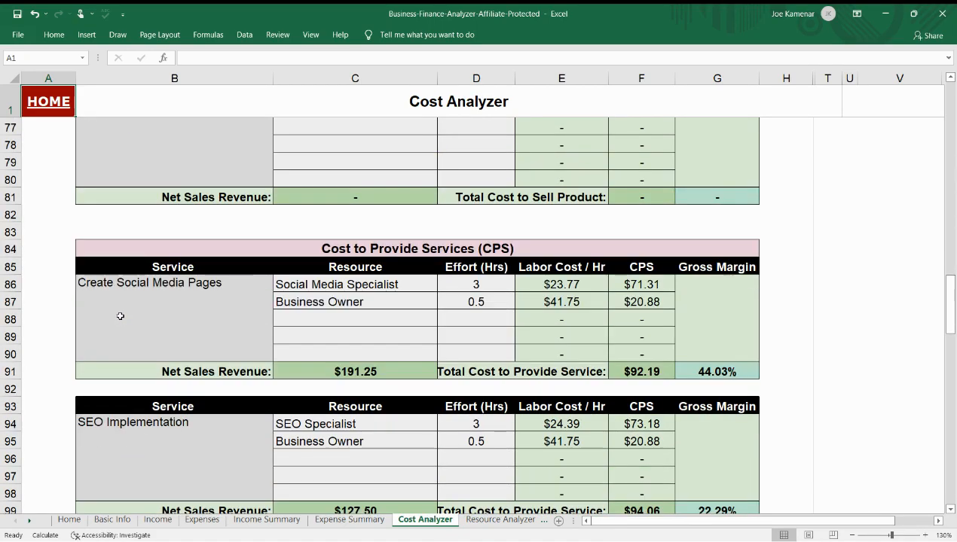
scroll(120, 316, up, 20)
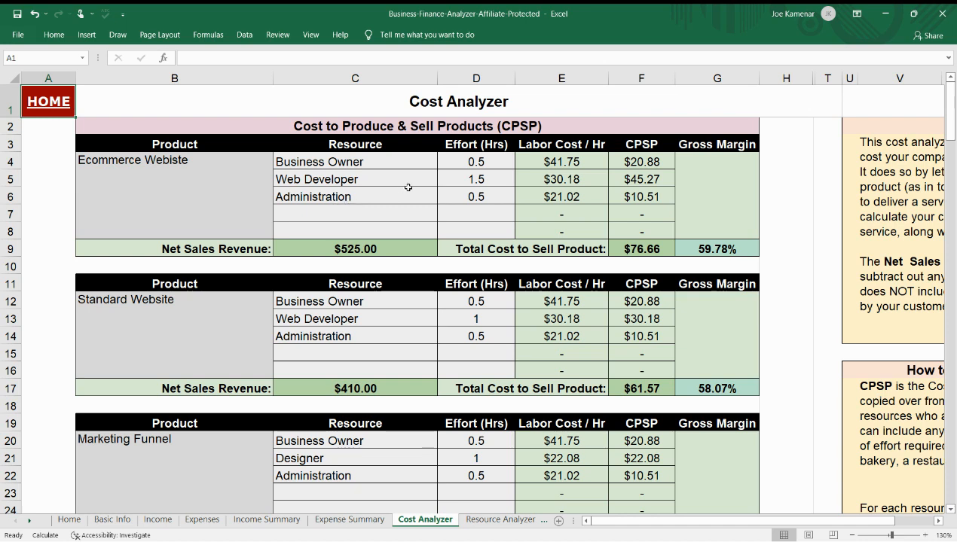
Assign Business Owner as the first resource of the Ecommerce product, with an effort of 1 hour.
click(447, 169)
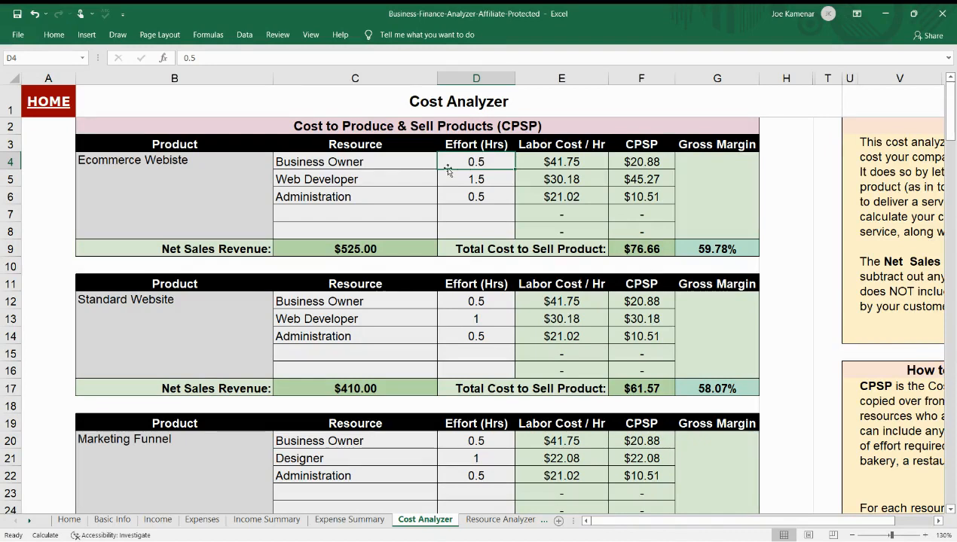
click(444, 168)
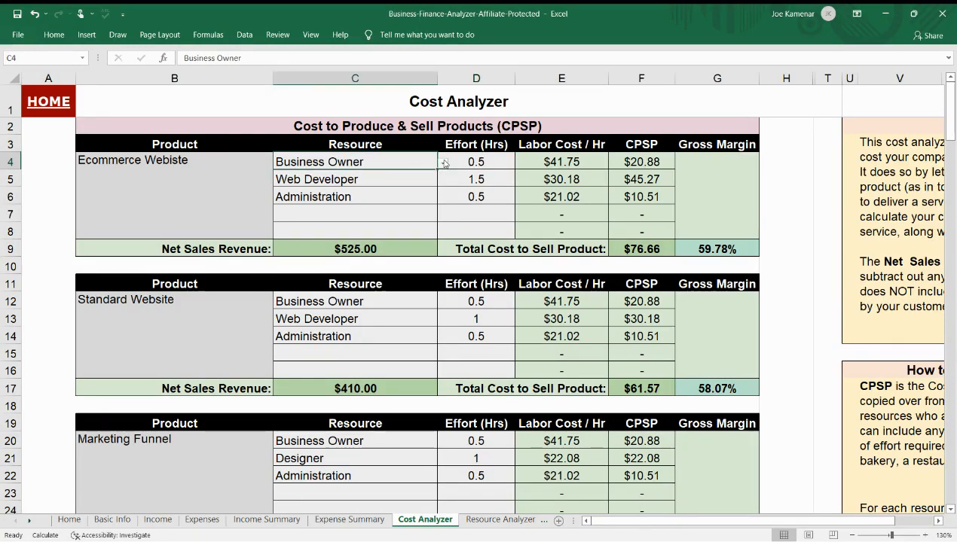
click(443, 164)
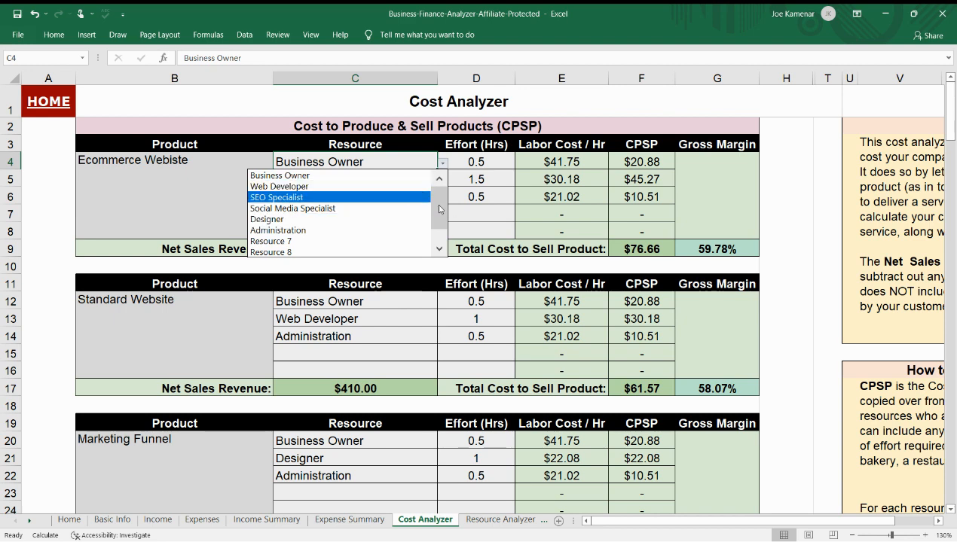
drag(440, 209, 440, 187)
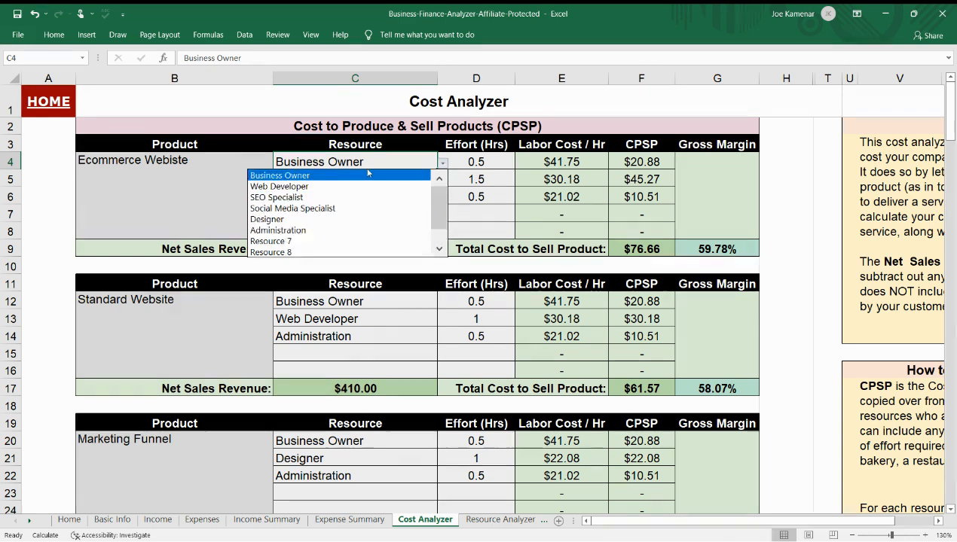
click(301, 175)
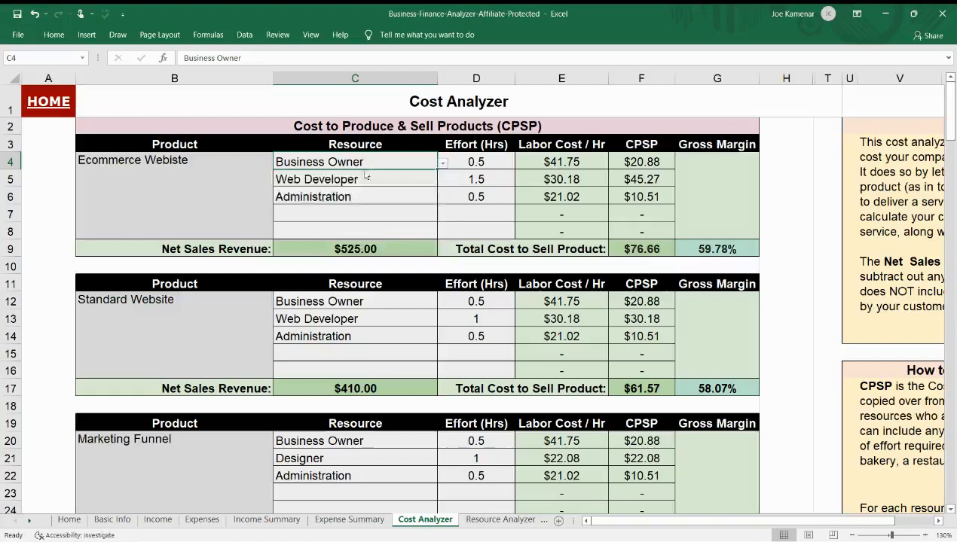
click(494, 163)
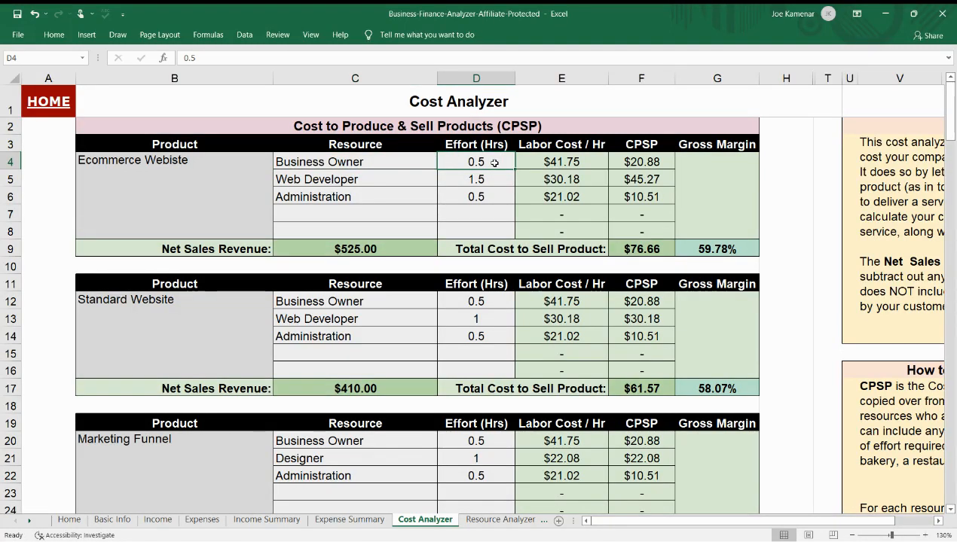
text(1)
key(Return)
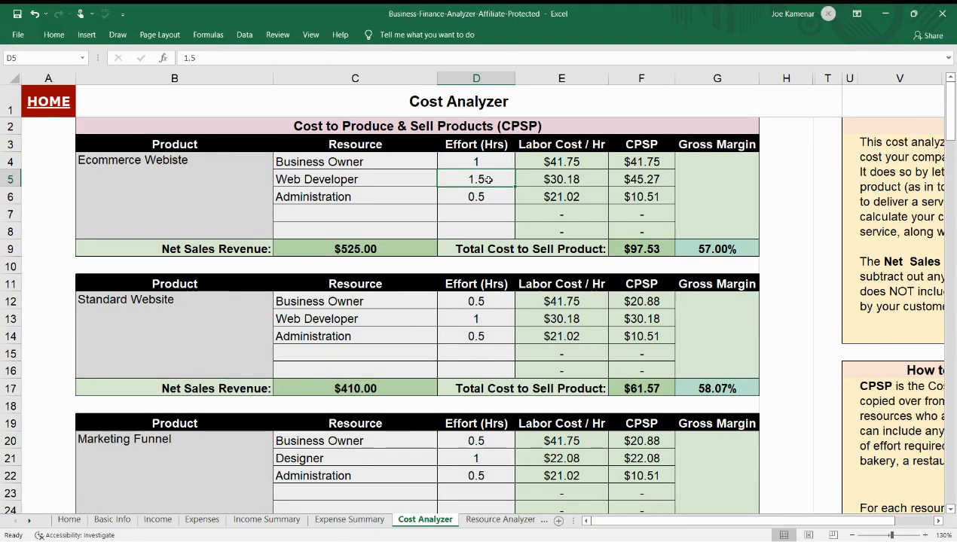
Assign Web Developer as the Ecommerce product's second resource, with an effort of 2 hours.
click(428, 181)
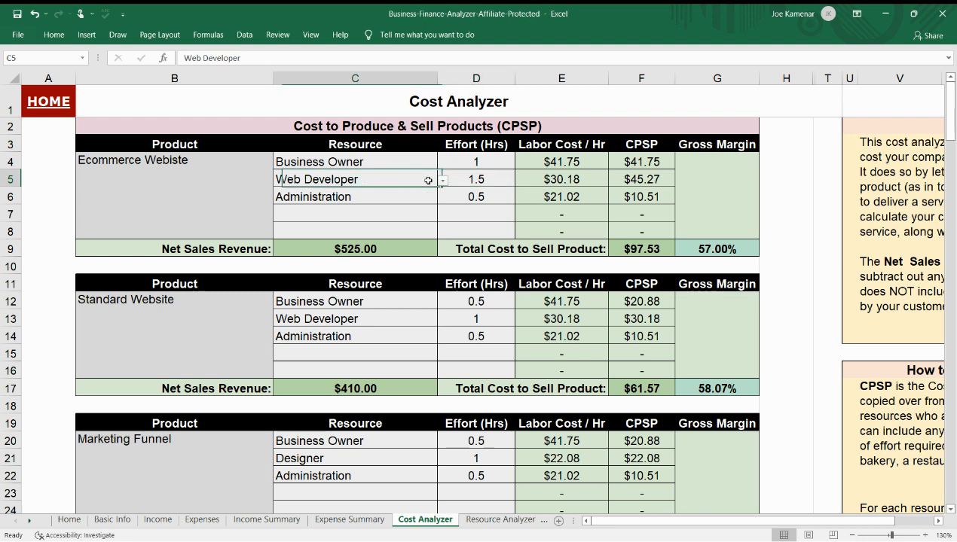
click(438, 183)
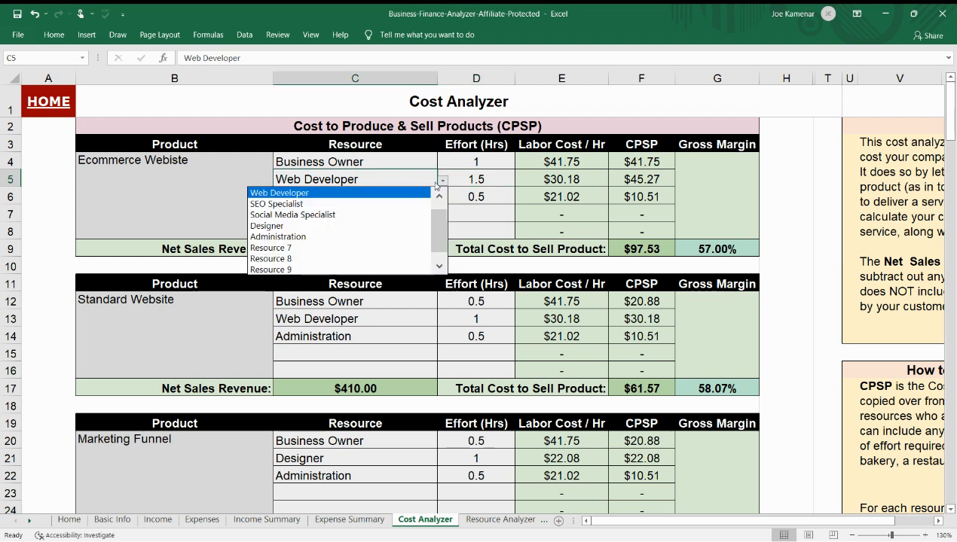
click(303, 193)
click(485, 182)
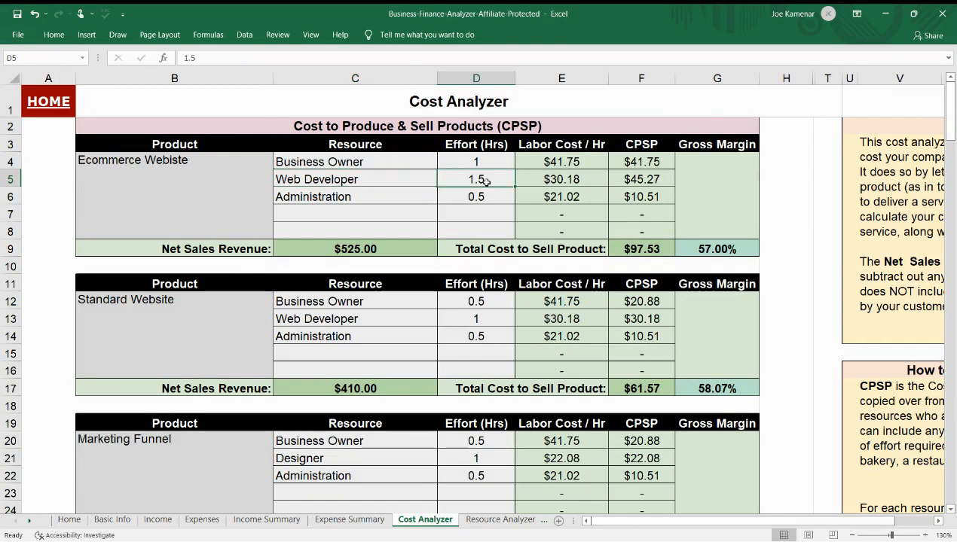
text(2)
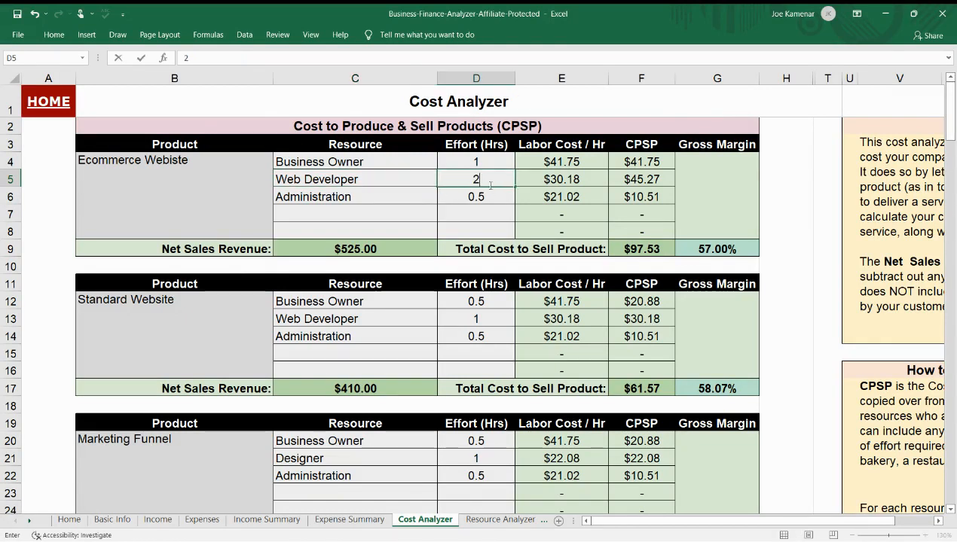
key(Return)
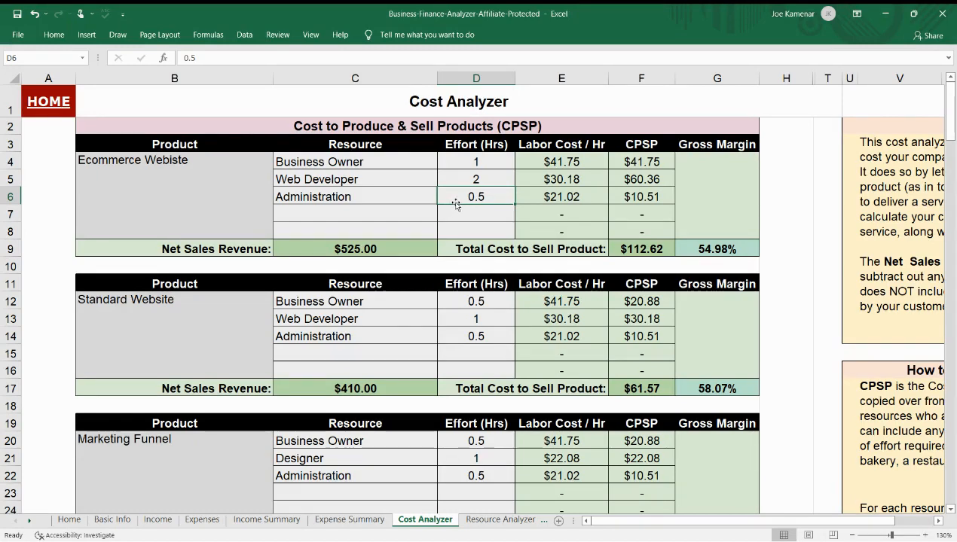
Check which resources can be chosen for the Ecommerce product's empty fourth row, without picking one.
click(391, 215)
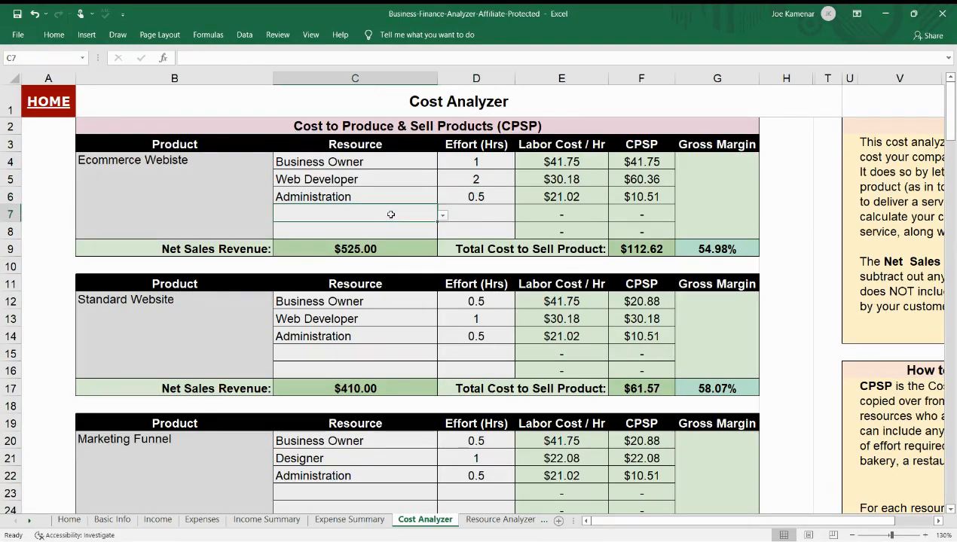
click(442, 215)
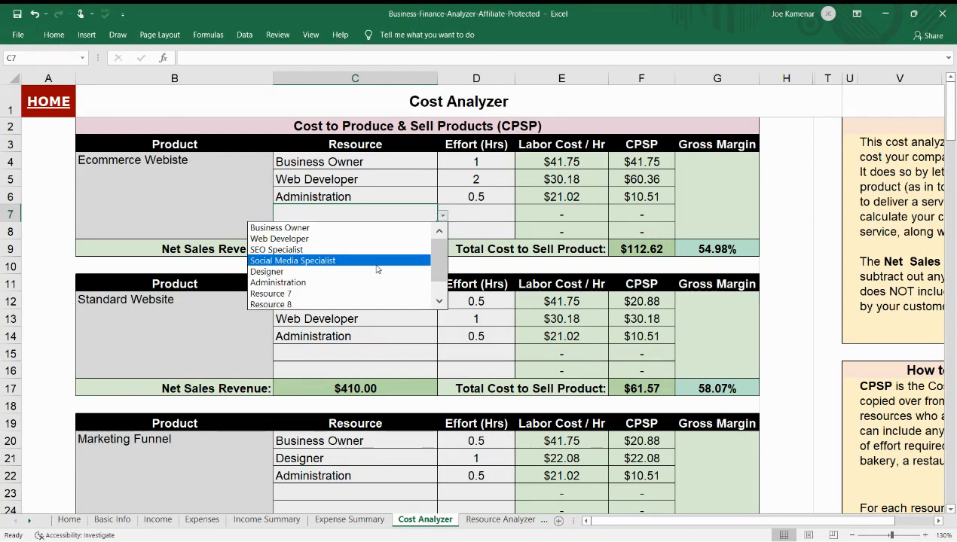
mouse_move(438, 257)
mouse_down()
mouse_move(429, 295)
mouse_move(434, 248)
mouse_up()
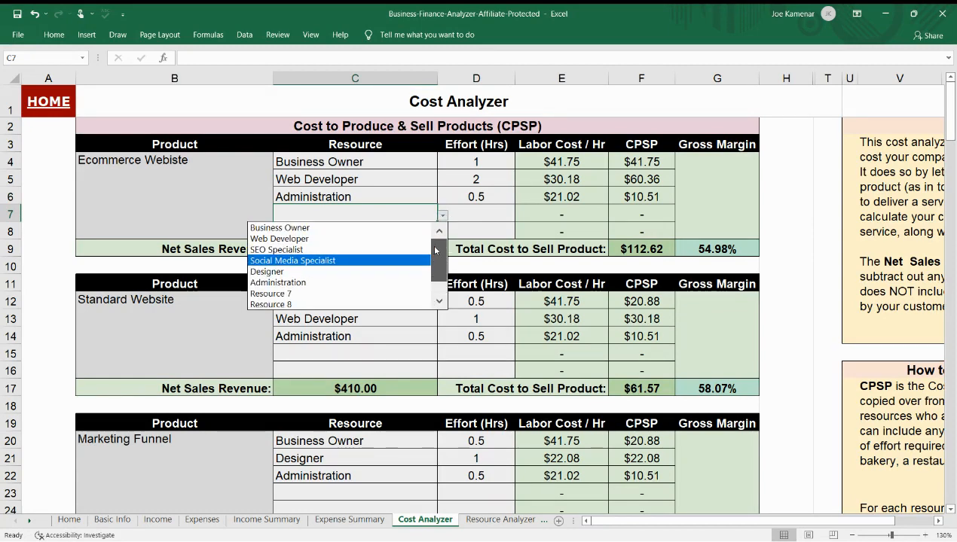
click(375, 212)
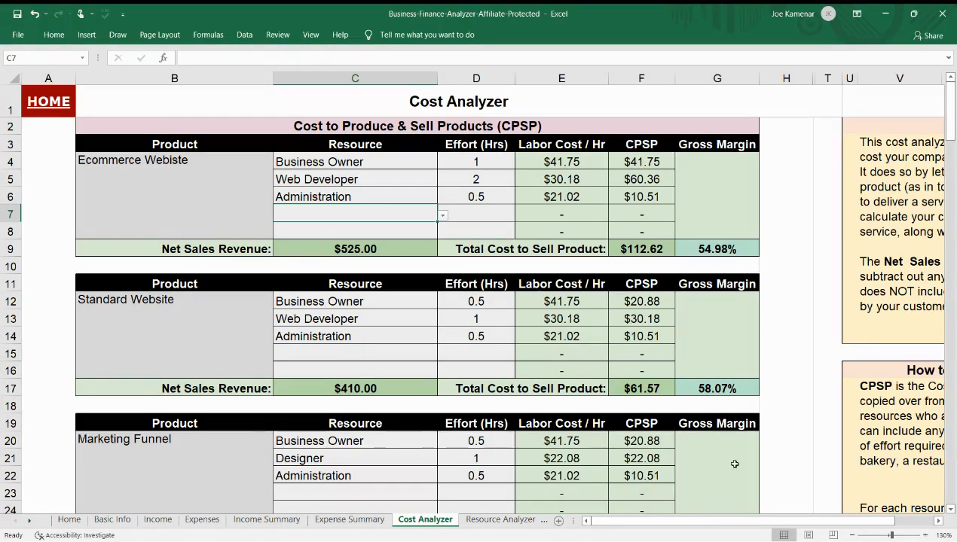
Read the guidance notes beside the cost tables, and review the net sales revenue of the first products.
drag(723, 525, 762, 525)
scroll(774, 434, down, 4)
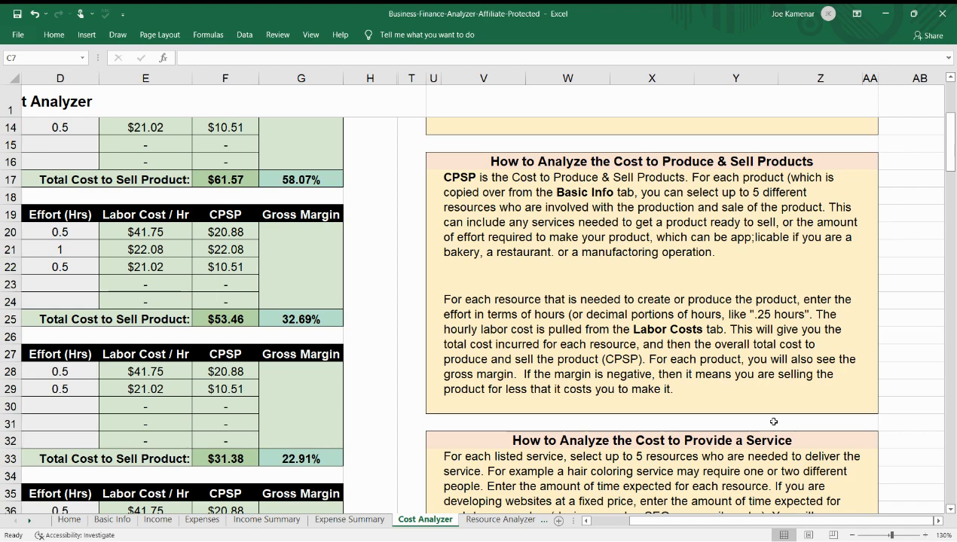
scroll(773, 422, up, 4)
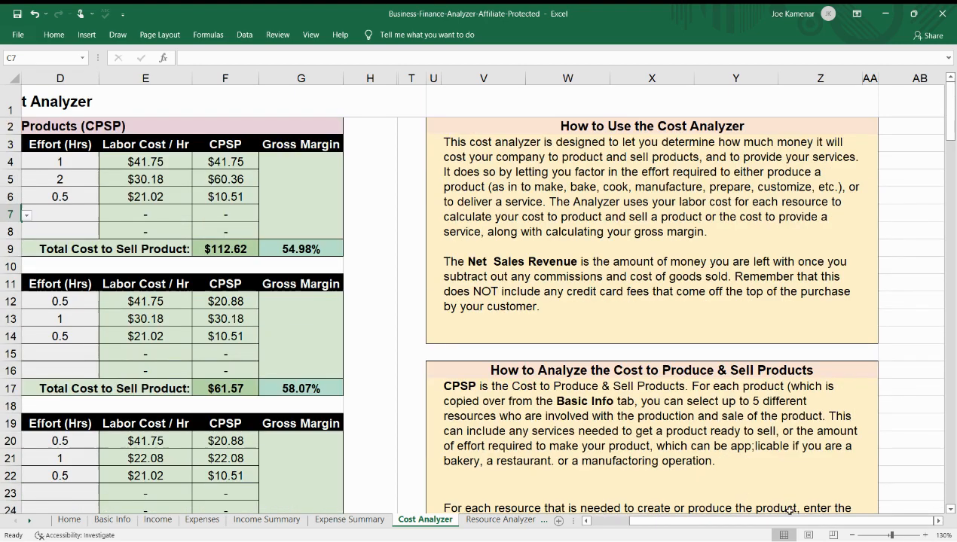
drag(820, 522, 676, 529)
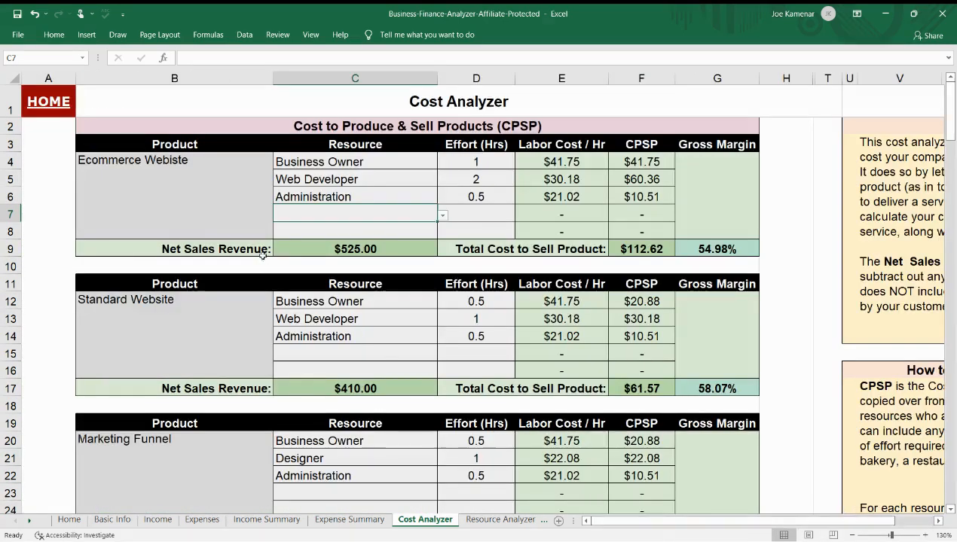
scroll(343, 276, down, 2)
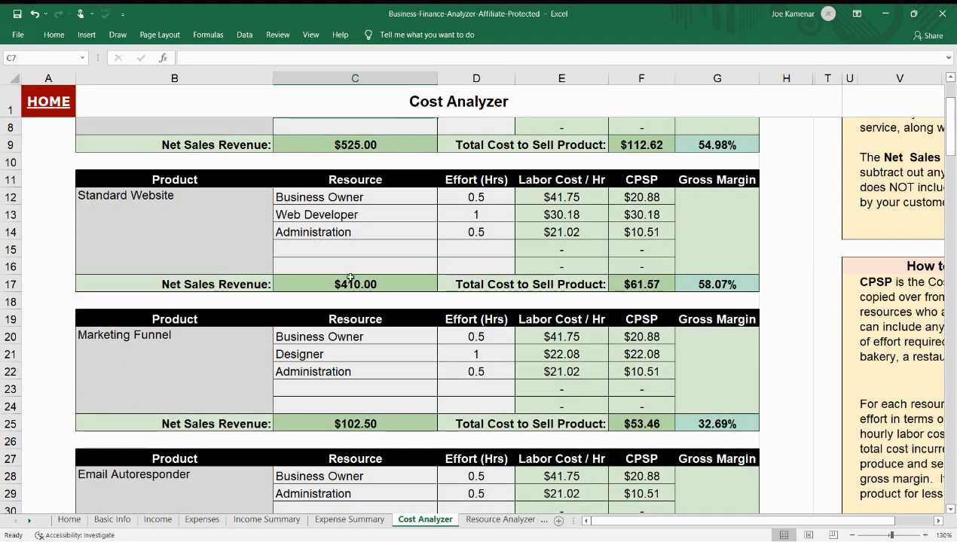
scroll(350, 278, up, 2)
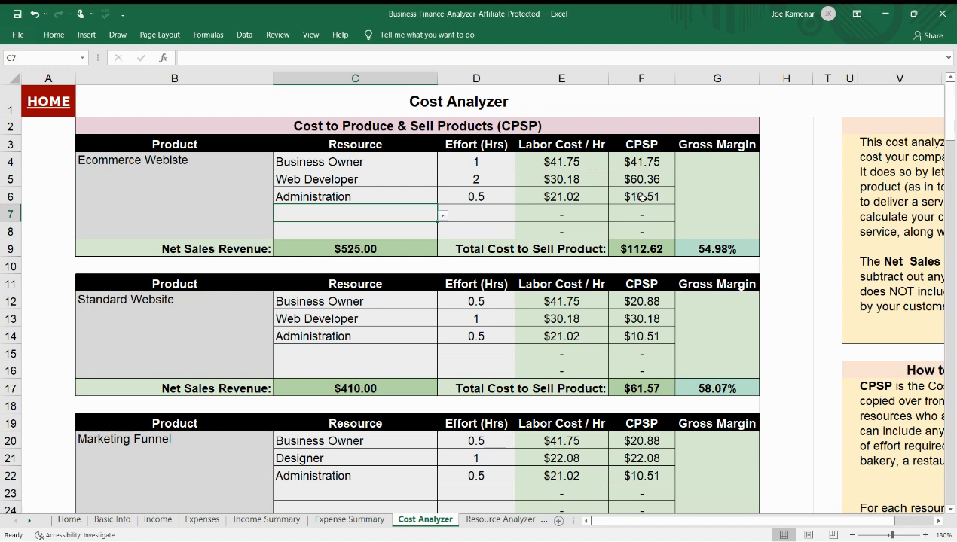
Try Web Developer efforts of 6 and 10 hours for the Ecommerce product to test the gross margin.
click(490, 180)
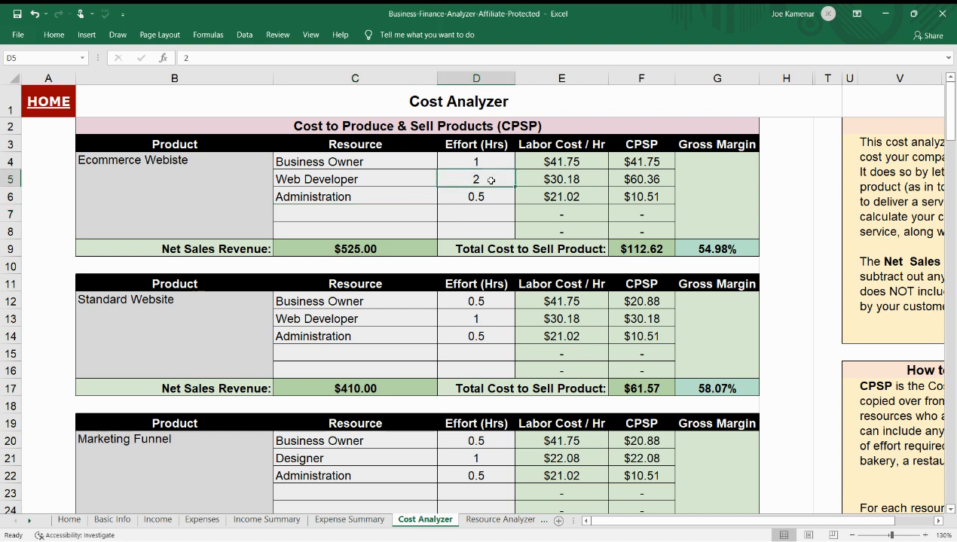
text(6)
key(Return)
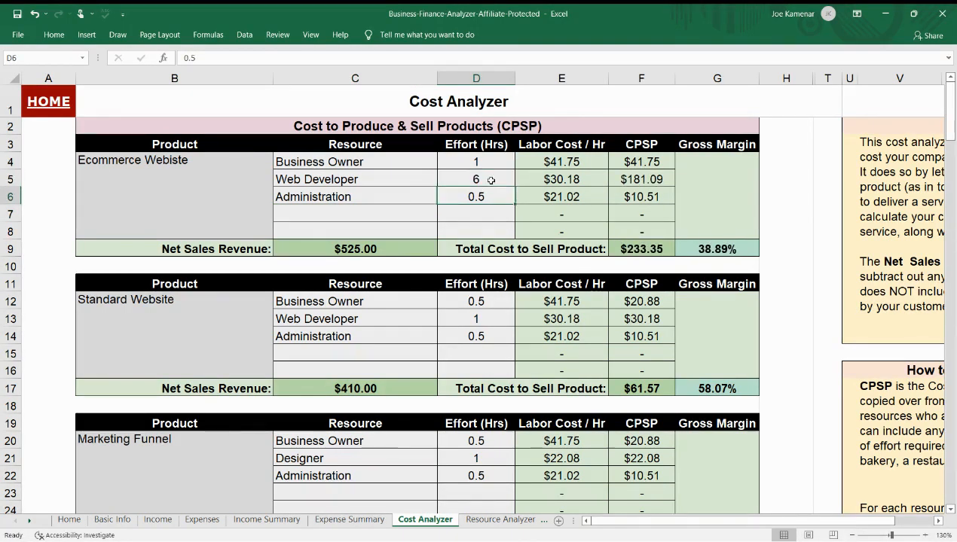
click(474, 178)
text(10)
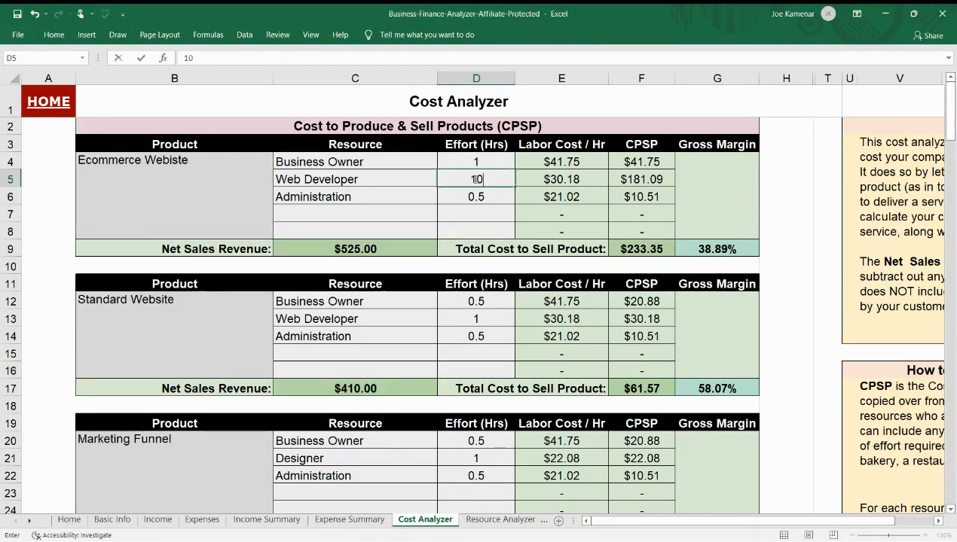
key(Return)
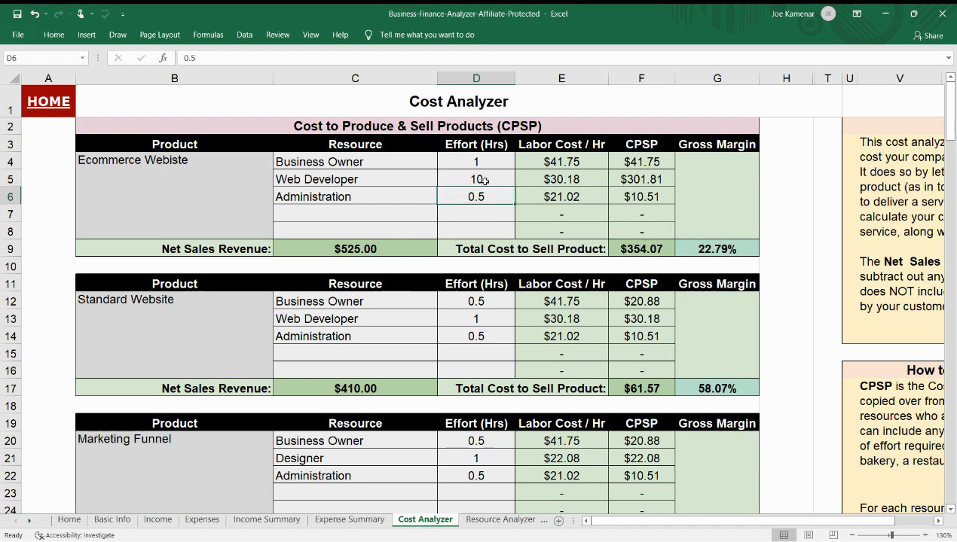
Test the Ecommerce product's margin with higher Web Developer efforts of 15 and 18 hours.
click(476, 179)
text(15)
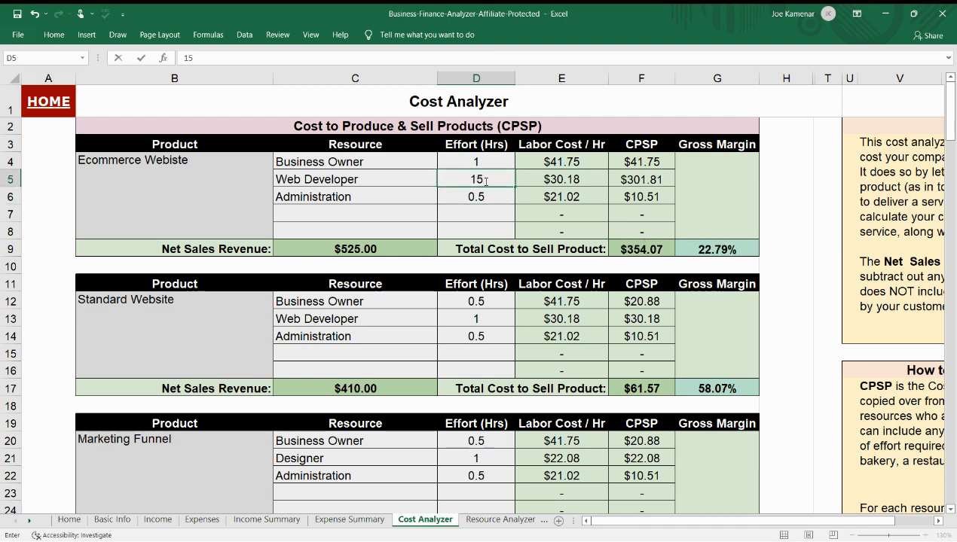
key(Return)
click(485, 181)
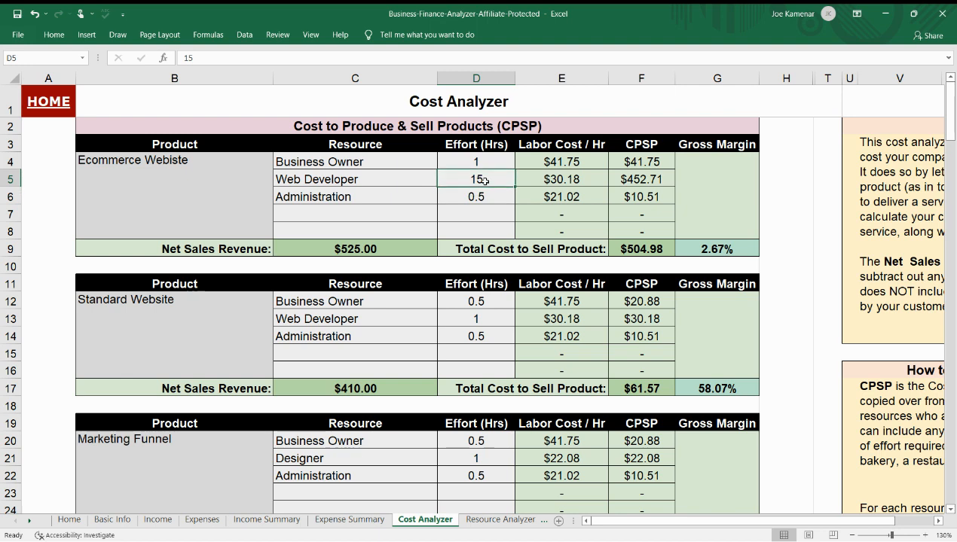
text(18)
key(Return)
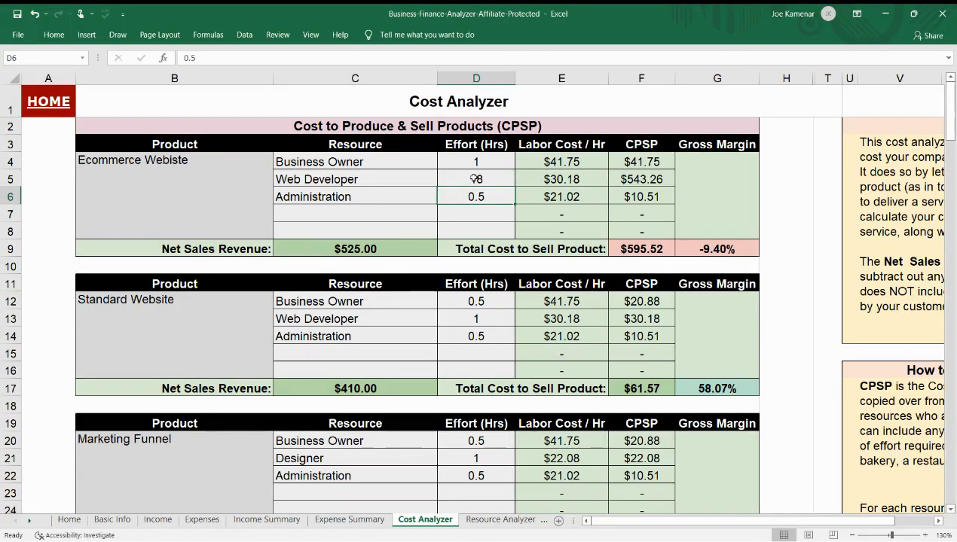
Set the Web Developer's effort for the Ecommerce product to 3 hours.
click(486, 181)
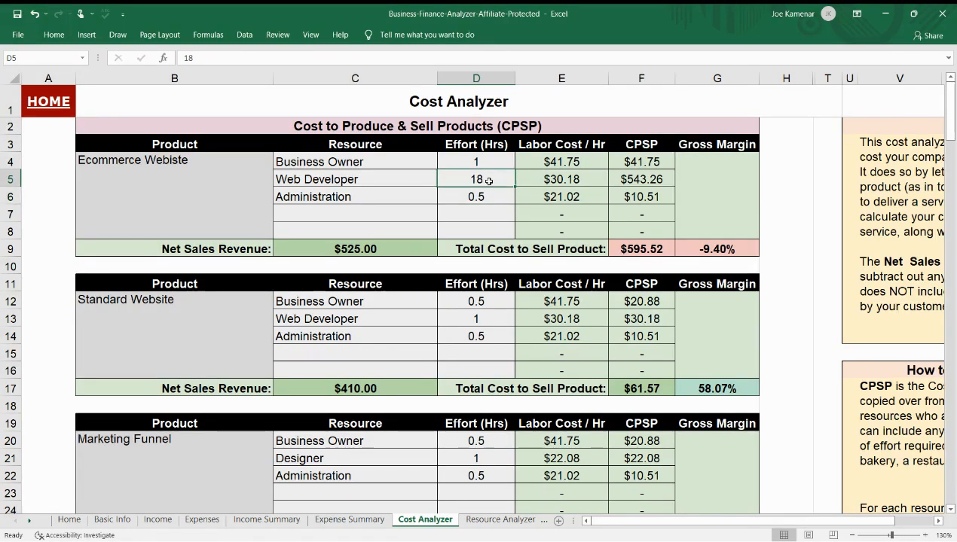
text(3)
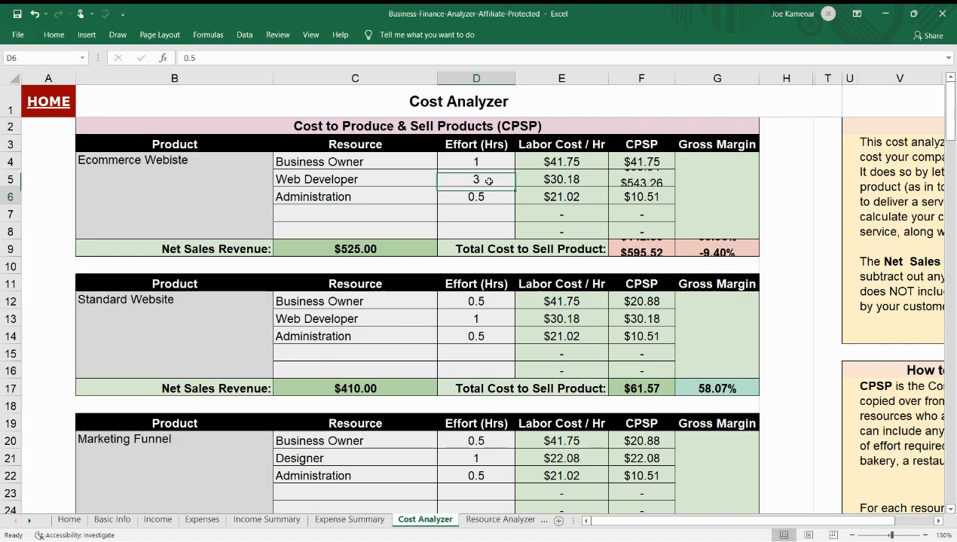
Commit the 3-hour Web Developer effort, and review the cost tables of the remaining products.
key(Return)
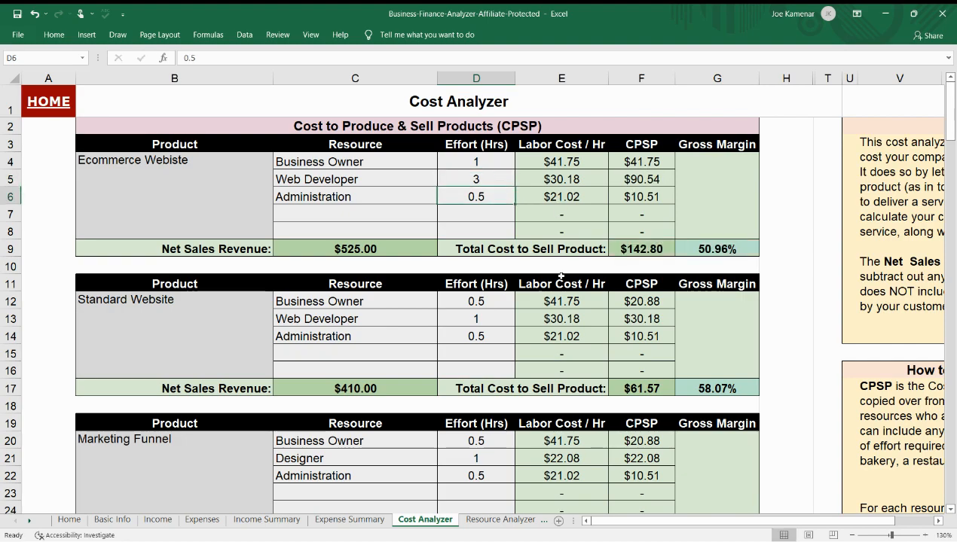
scroll(556, 275, down, 5)
scroll(551, 283, down, 18)
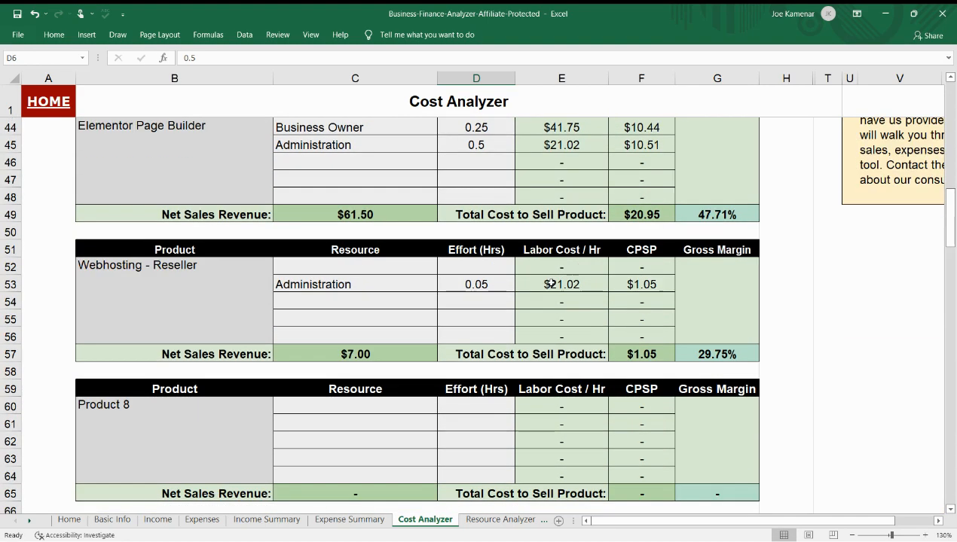
Review the resources, effort hours, costs and gross margins of the services in the Cost to Provide Services section.
scroll(551, 282, down, 2)
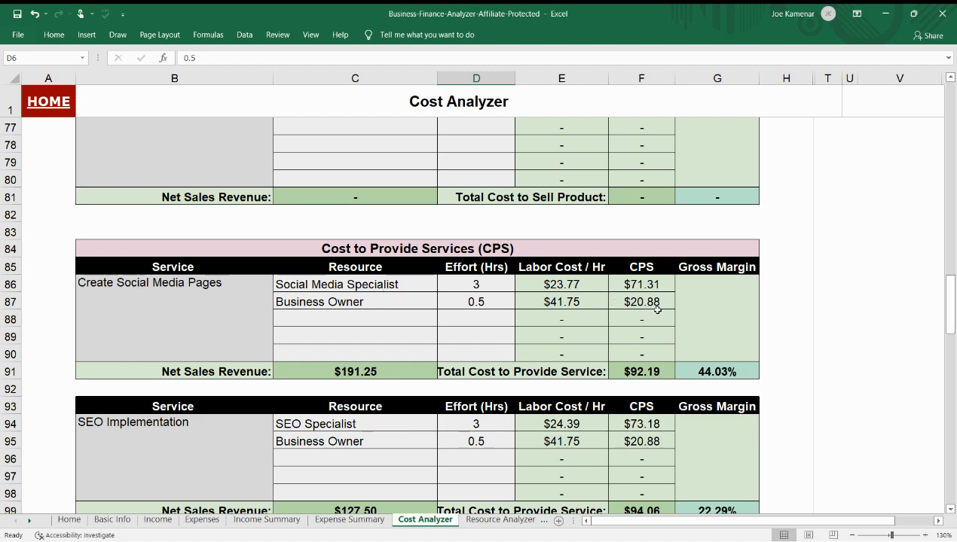
scroll(768, 371, down, 6)
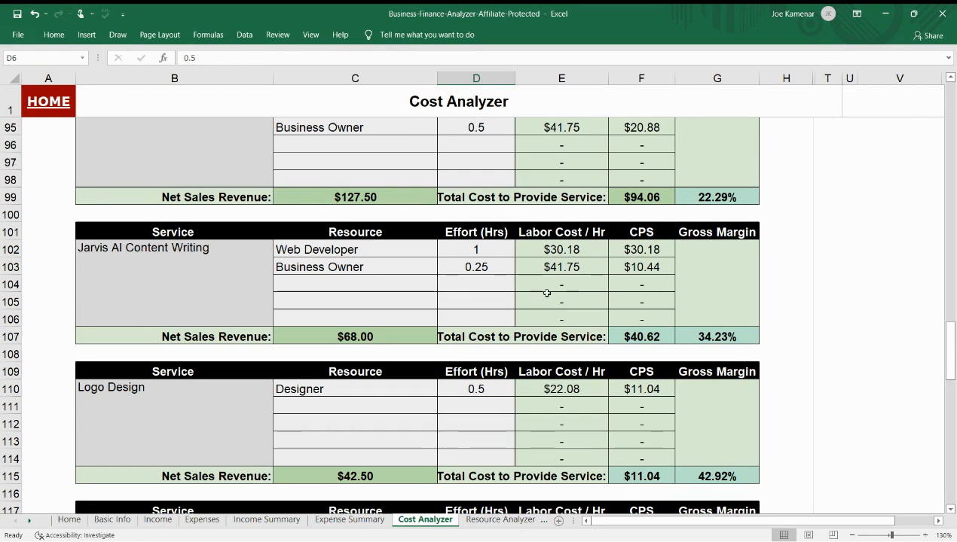
scroll(550, 290, up, 5)
scroll(554, 282, down, 6)
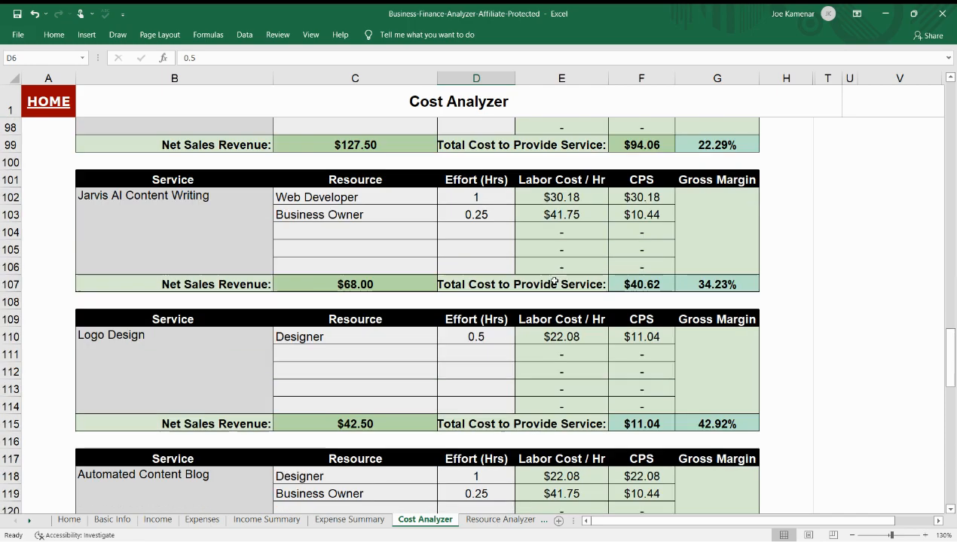
scroll(554, 281, down, 16)
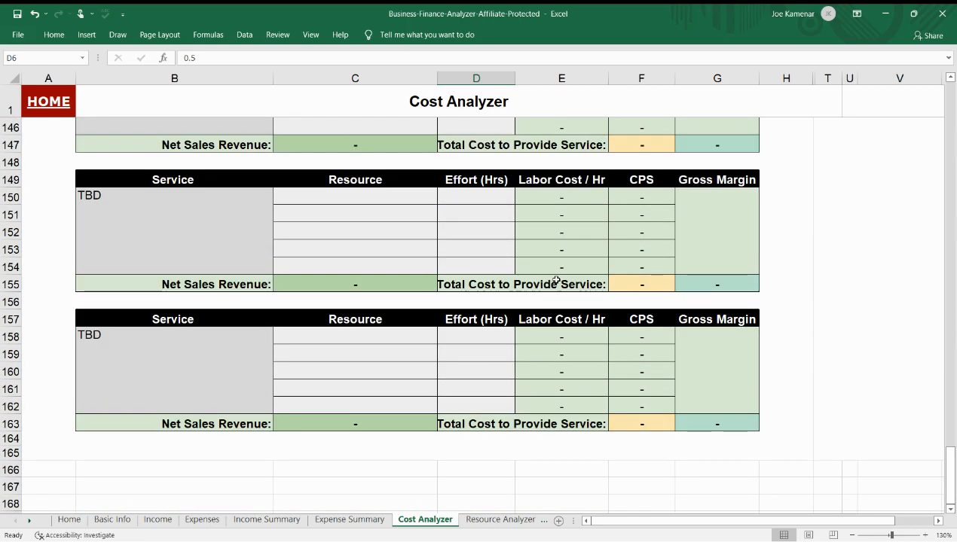
Look over the guidance notes beside the product cost tables, and return to the workbook's Home sheet.
scroll(555, 281, up, 20)
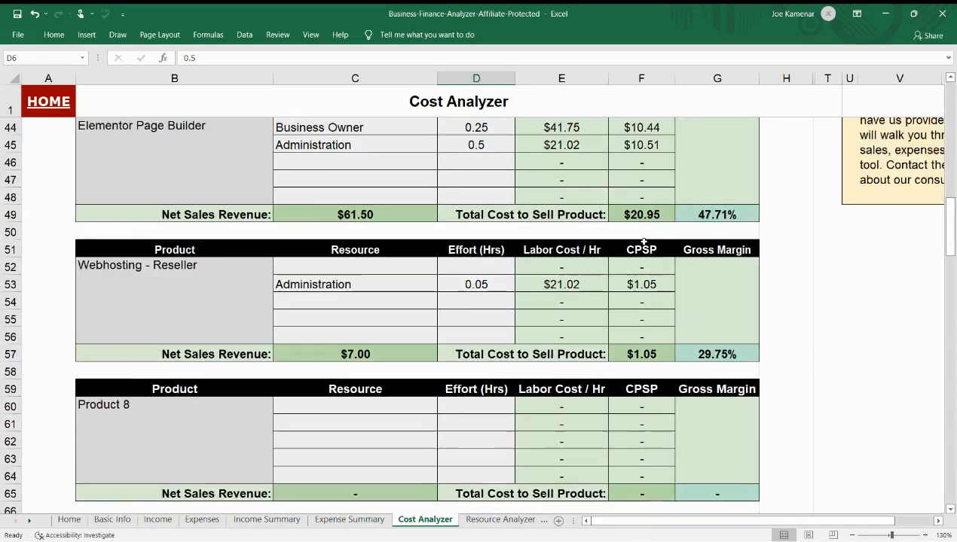
scroll(643, 241, up, 5)
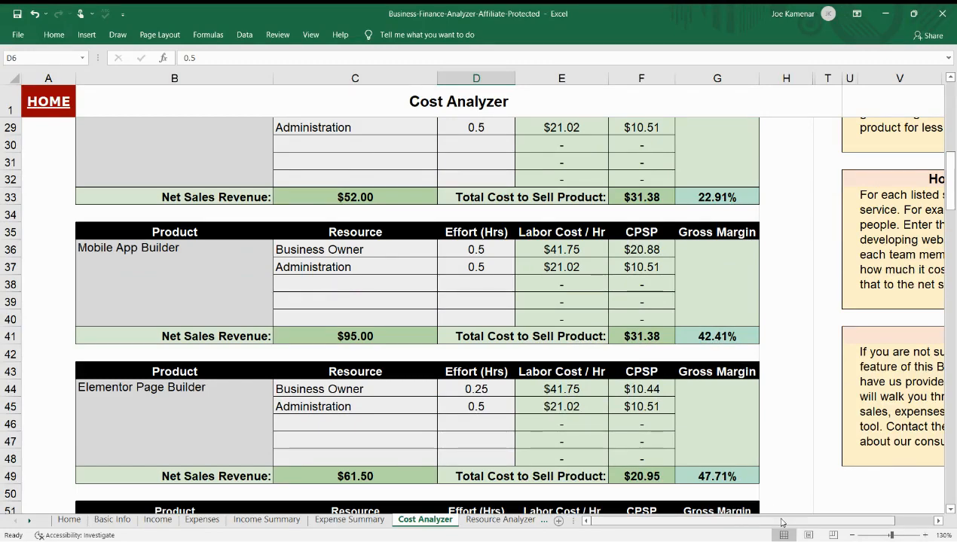
scroll(781, 522, right, 2)
scroll(652, 360, up, 5)
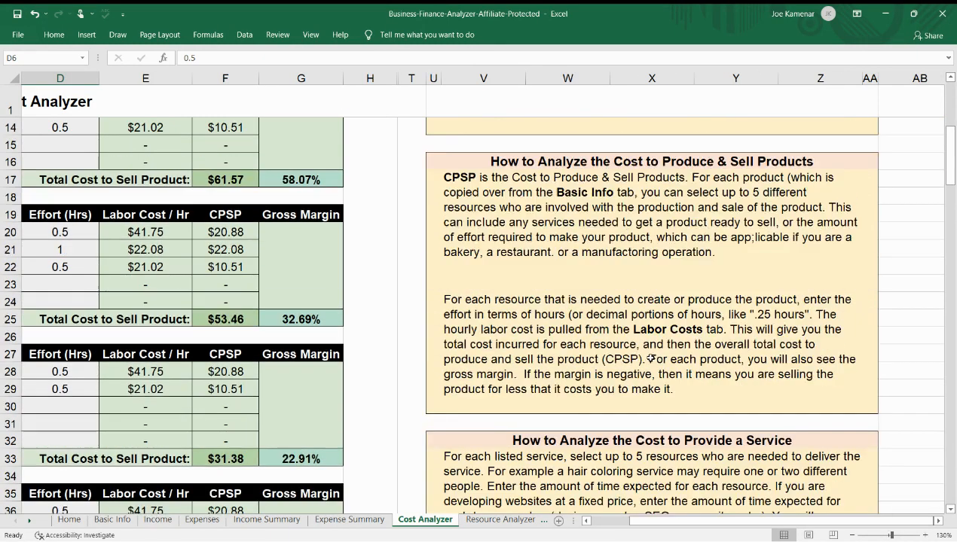
scroll(651, 359, up, 4)
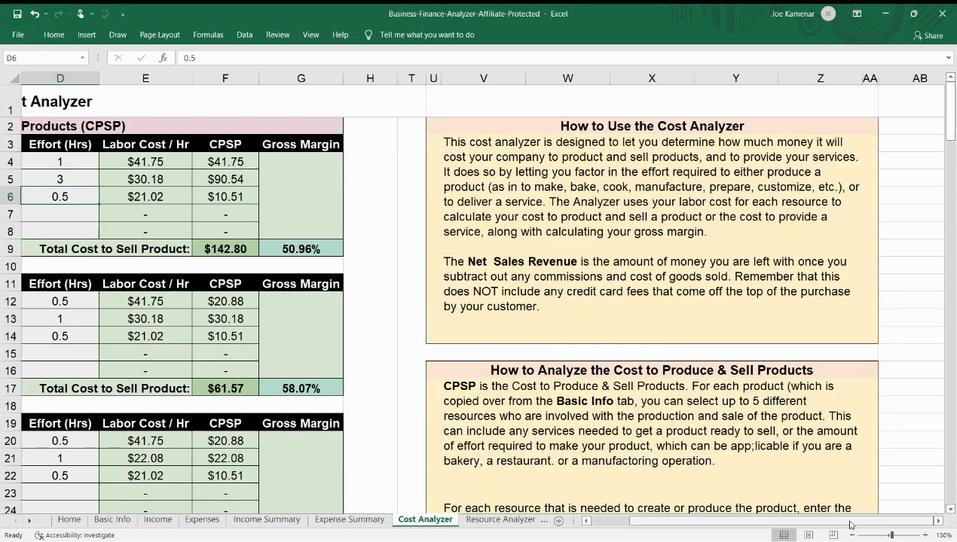
scroll(705, 524, left, 2)
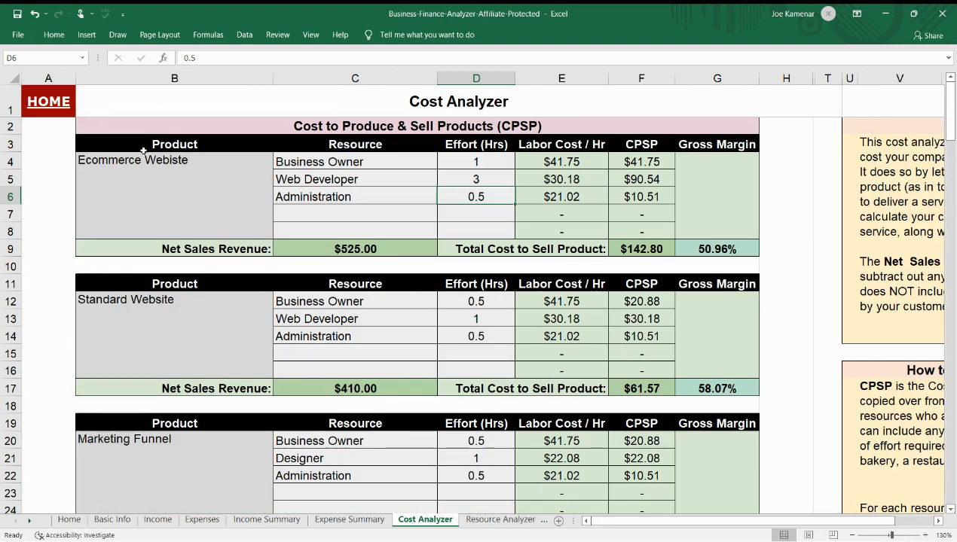
click(61, 110)
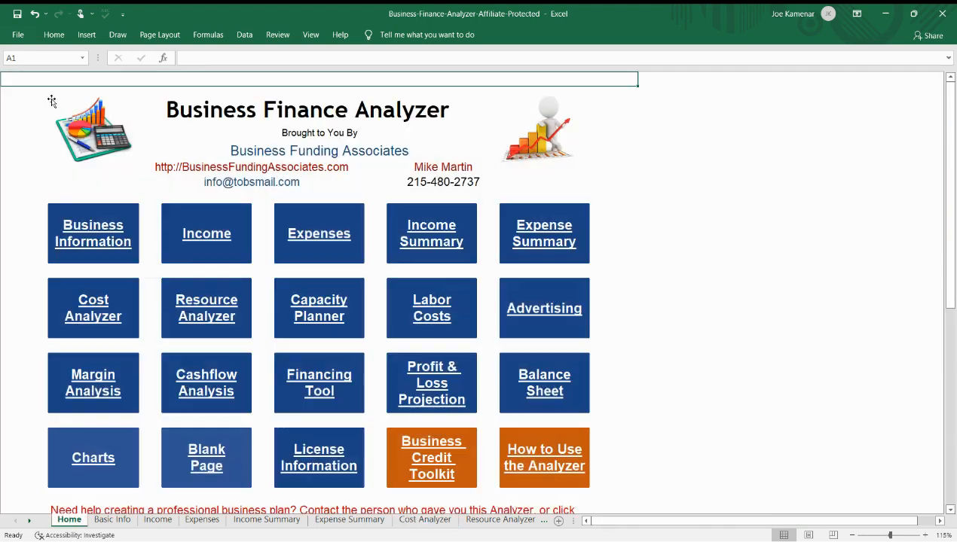